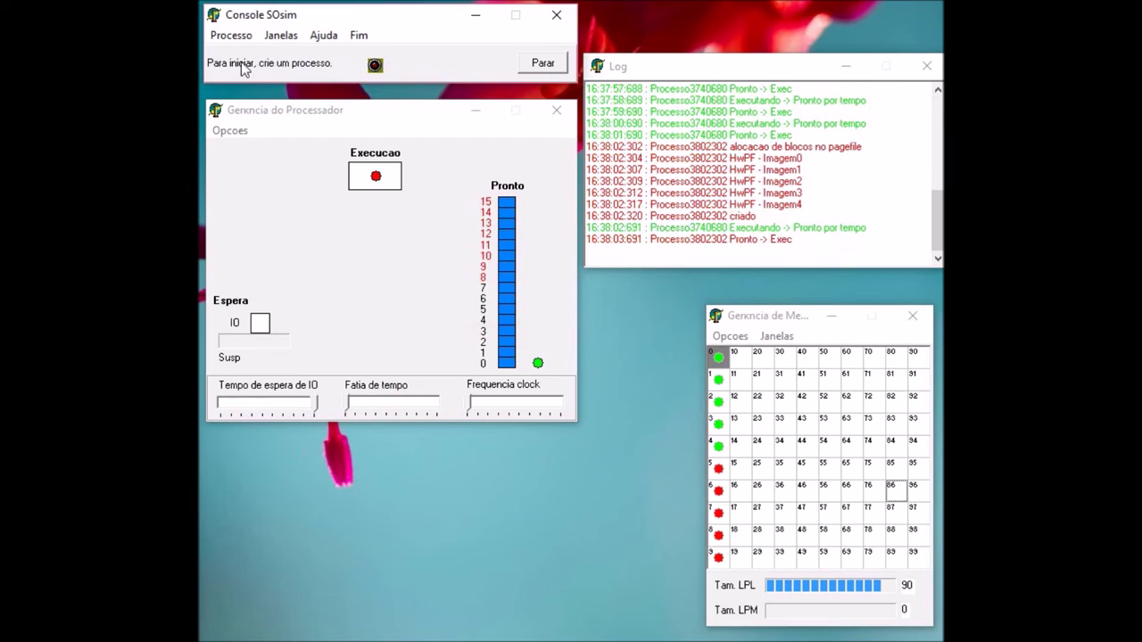
# - Create one yellow CPU process with priority 0 and a limit of 5 frames
pyautogui.click(248, 39)
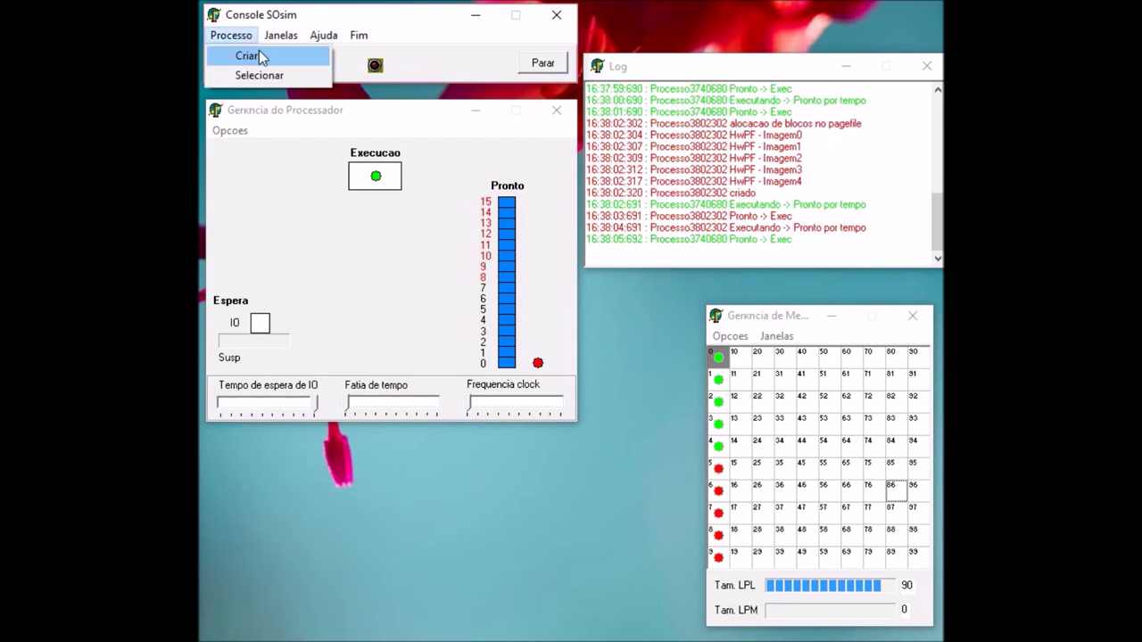
pyautogui.click(259, 54)
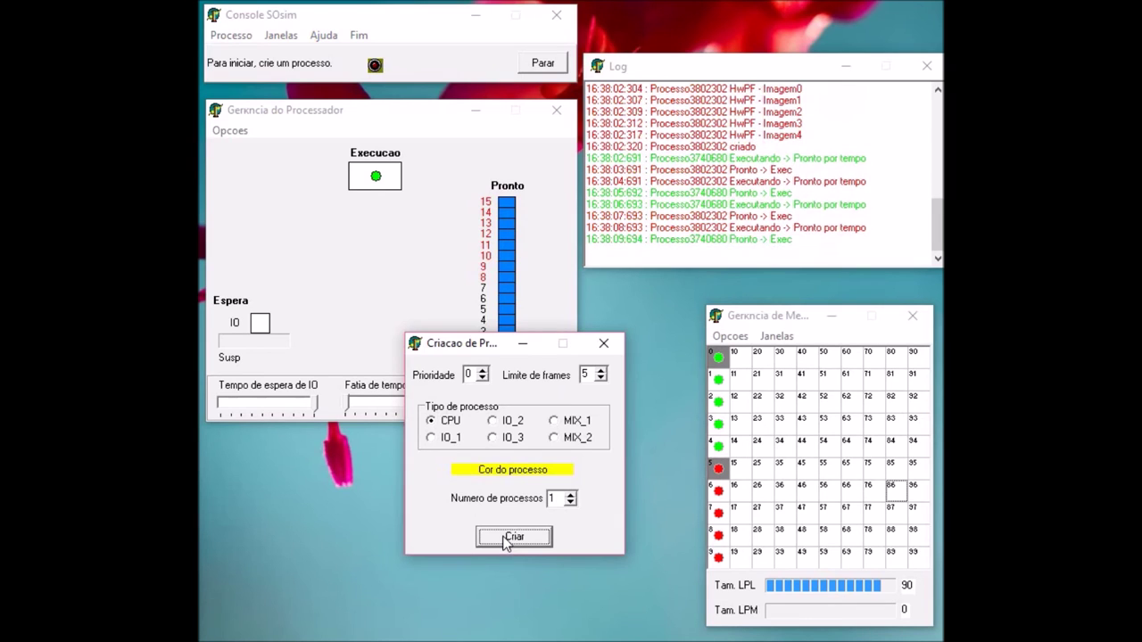
pyautogui.click(505, 539)
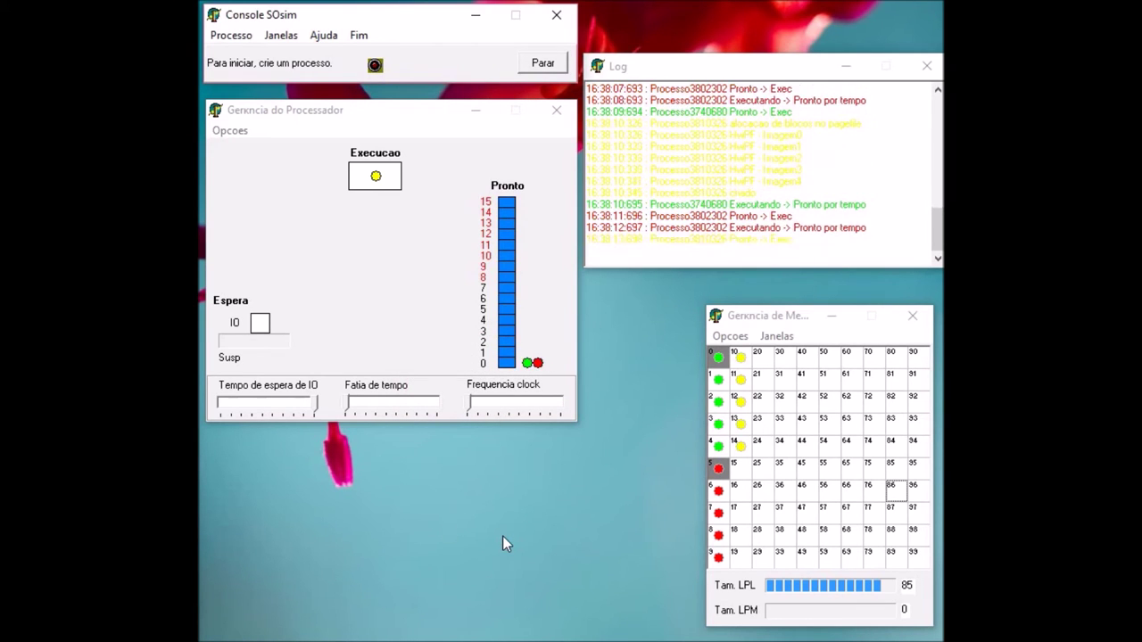
# - Create one purple CPU process with priority 1 and a limit of 5 frames
pyautogui.click(230, 35)
pyautogui.click(228, 57)
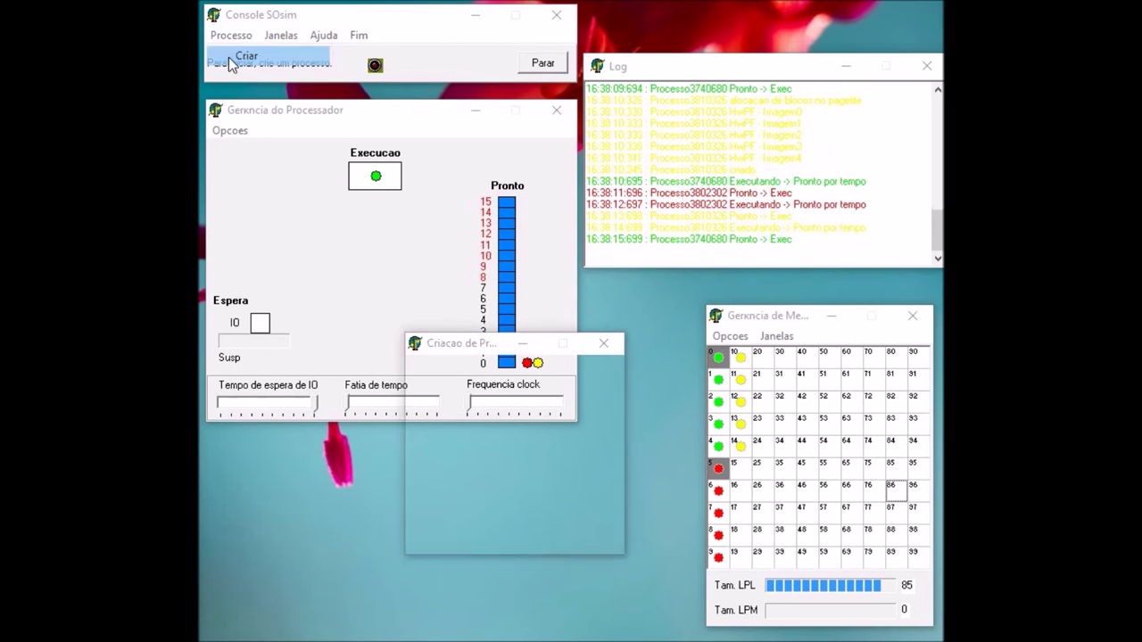
pyautogui.click(483, 370)
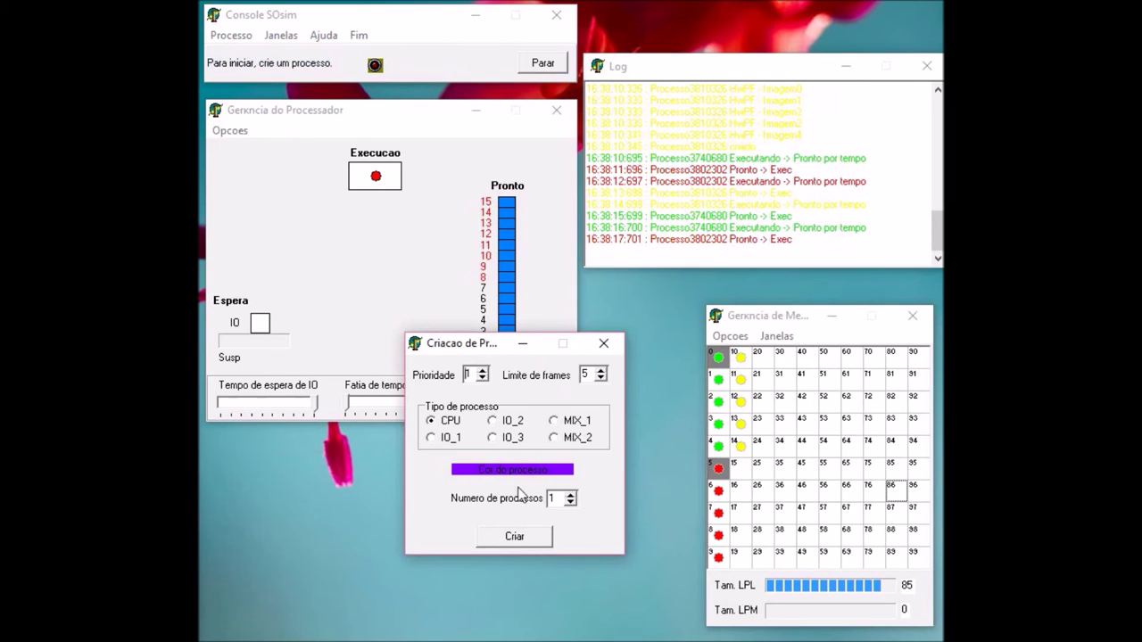
pyautogui.click(516, 539)
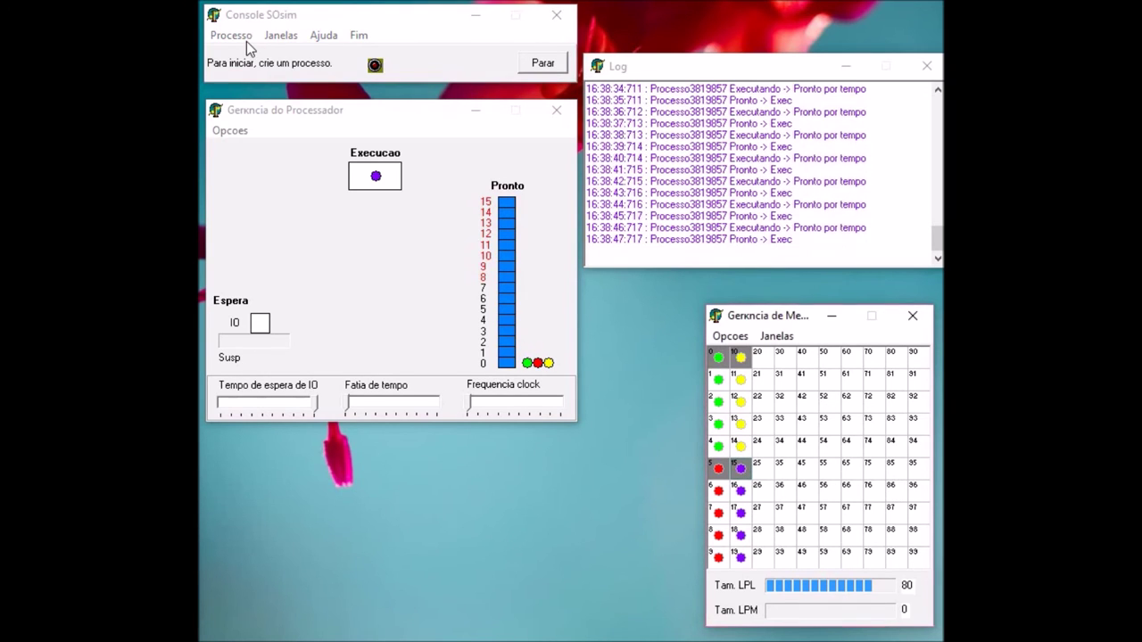
# - Select the purple process in the process list and set its base priority to 0
pyautogui.click(246, 41)
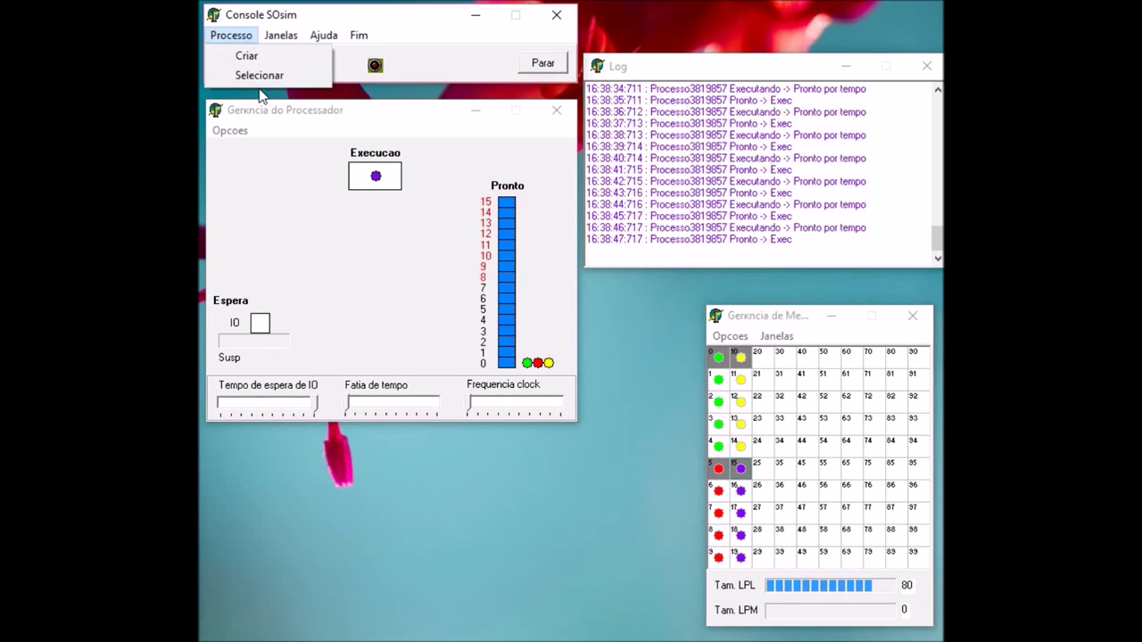
pyautogui.click(259, 76)
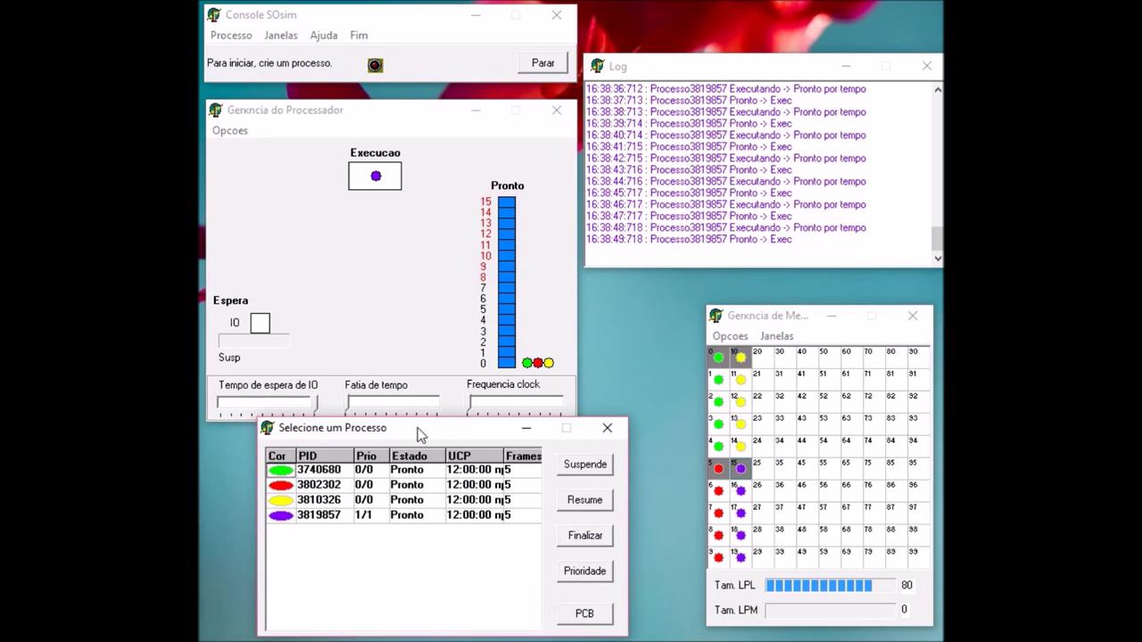
pyautogui.moveTo(417, 435); pyautogui.dragTo(401, 435)
pyautogui.click(306, 517)
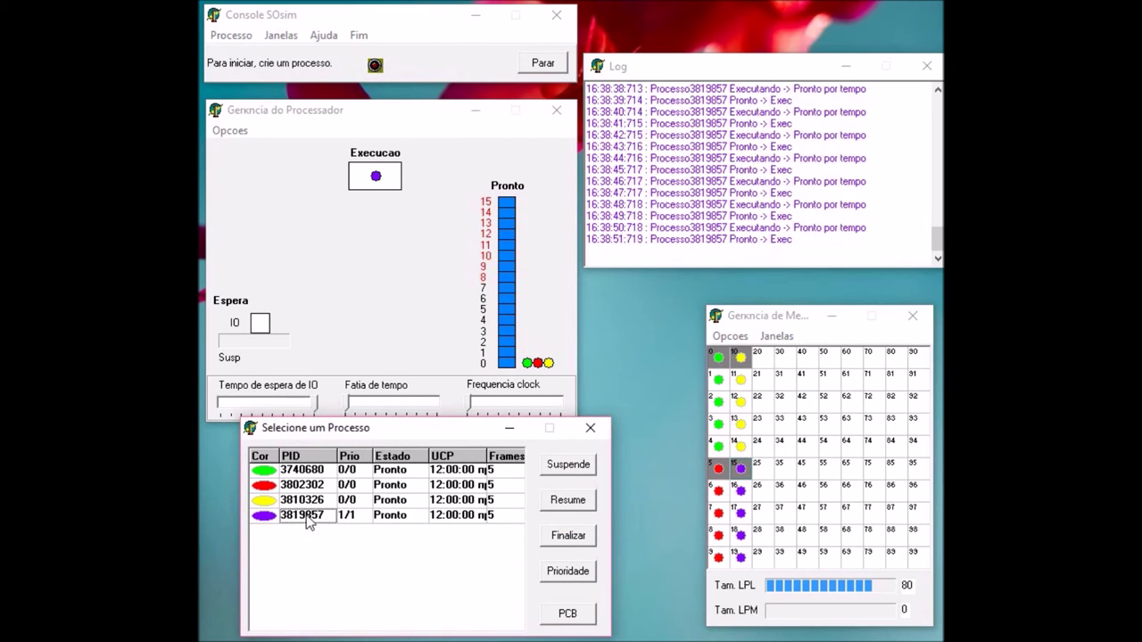
pyautogui.click(568, 576)
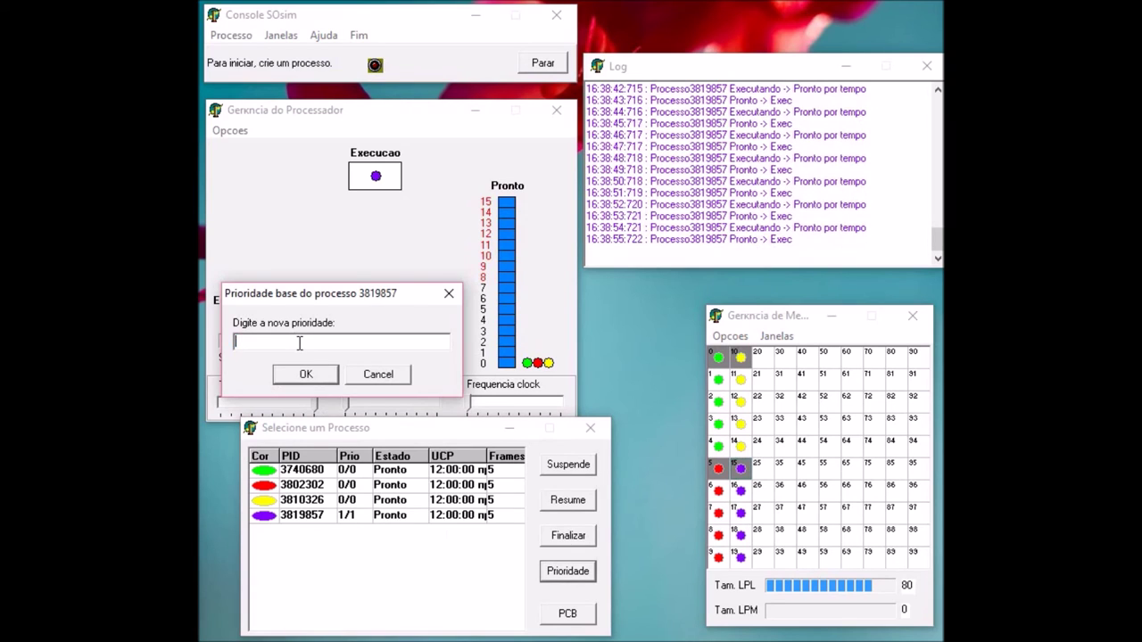
pyautogui.write('0')
pyautogui.click(306, 374)
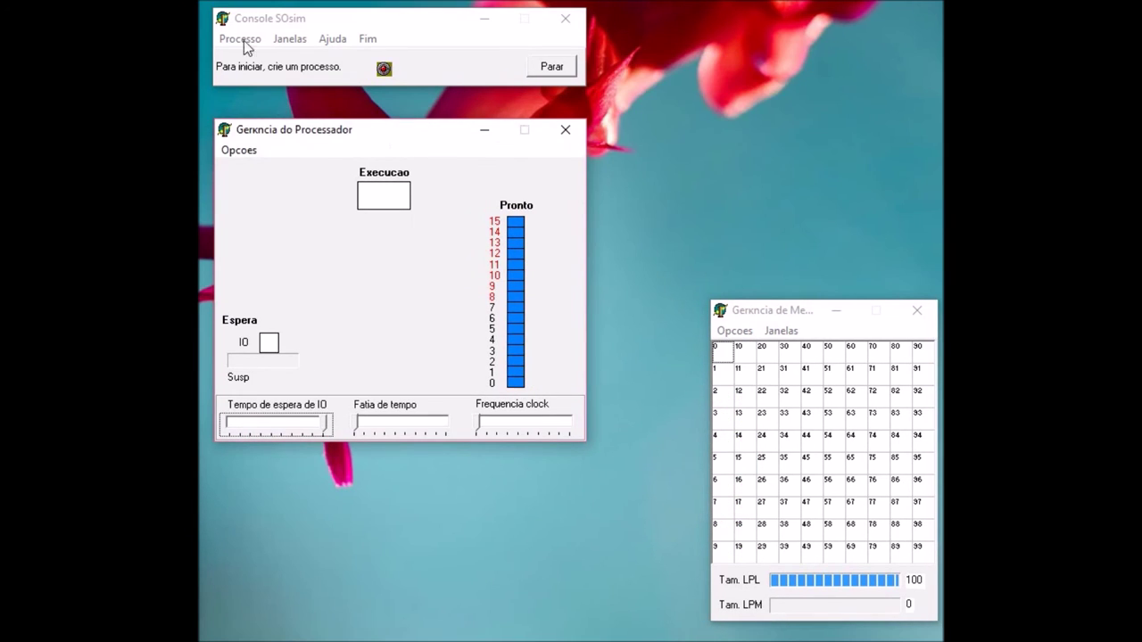
# - Create one green CPU process with priority 1 and a limit of 5 frames
pyautogui.click(241, 40)
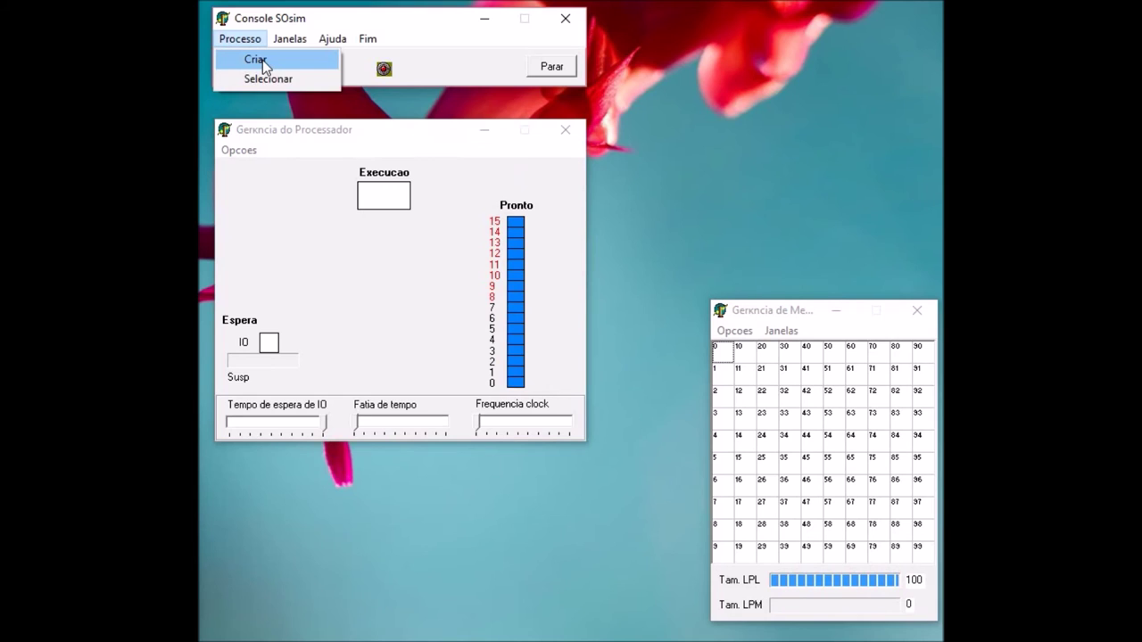
pyautogui.click(263, 60)
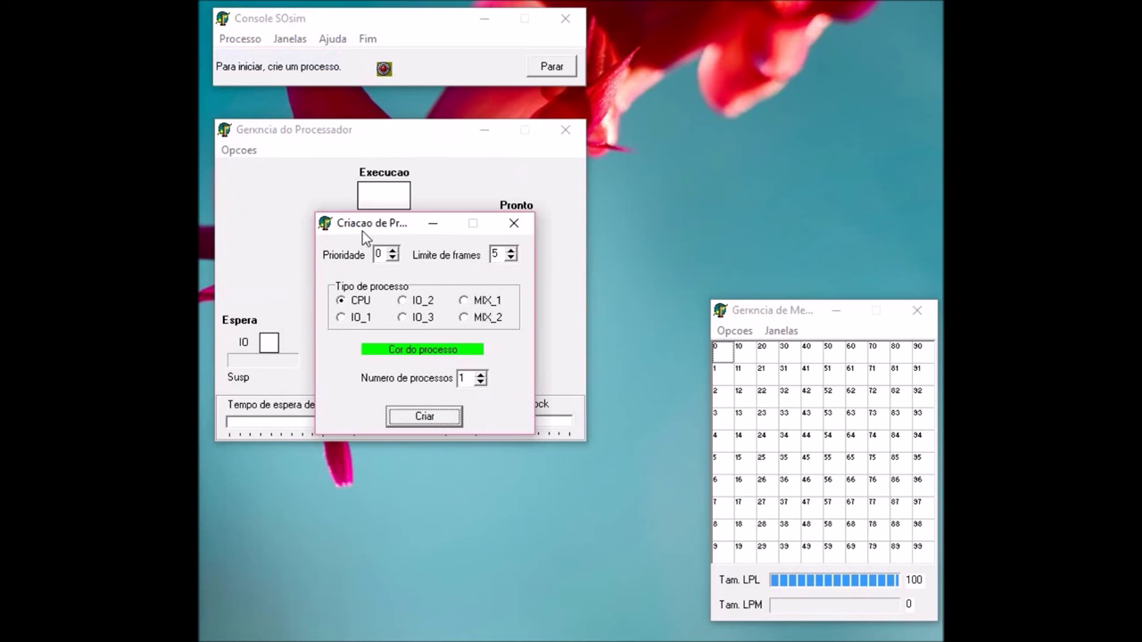
pyautogui.click(392, 251)
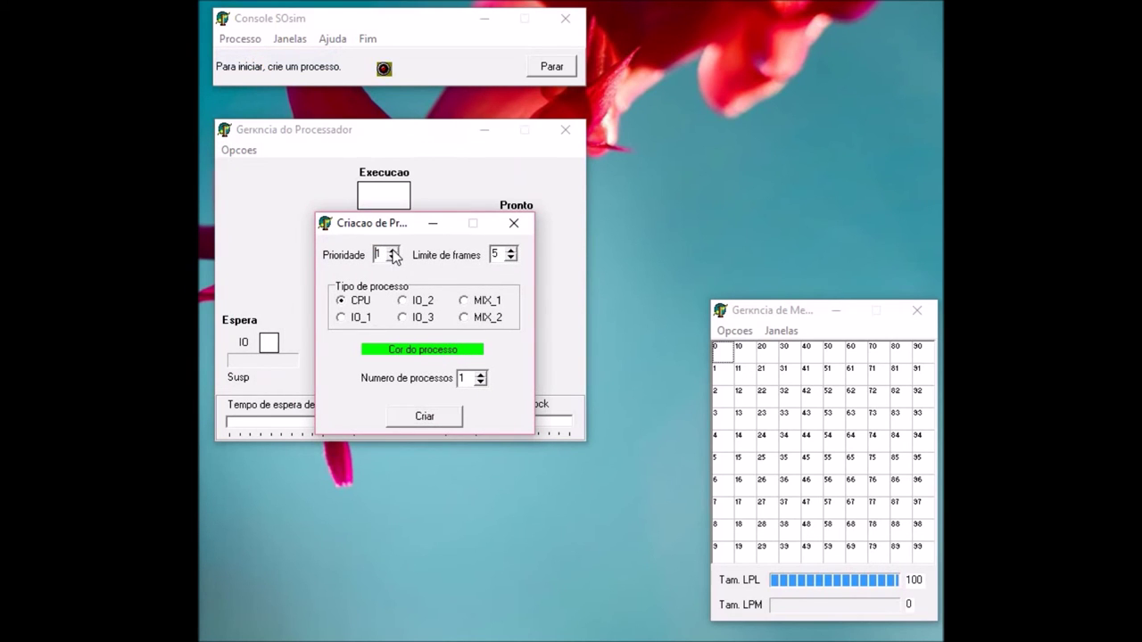
pyautogui.click(450, 426)
# - Create one red CPU process with priority 0 and a limit of 5 frames
pyautogui.click(240, 38)
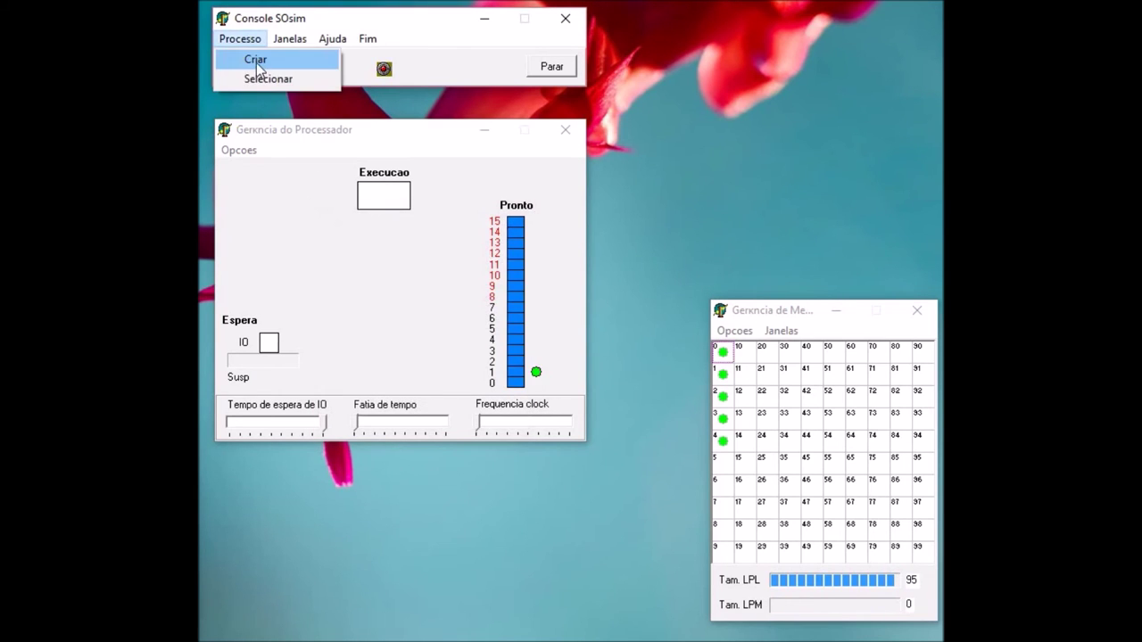
pyautogui.click(256, 57)
pyautogui.click(391, 257)
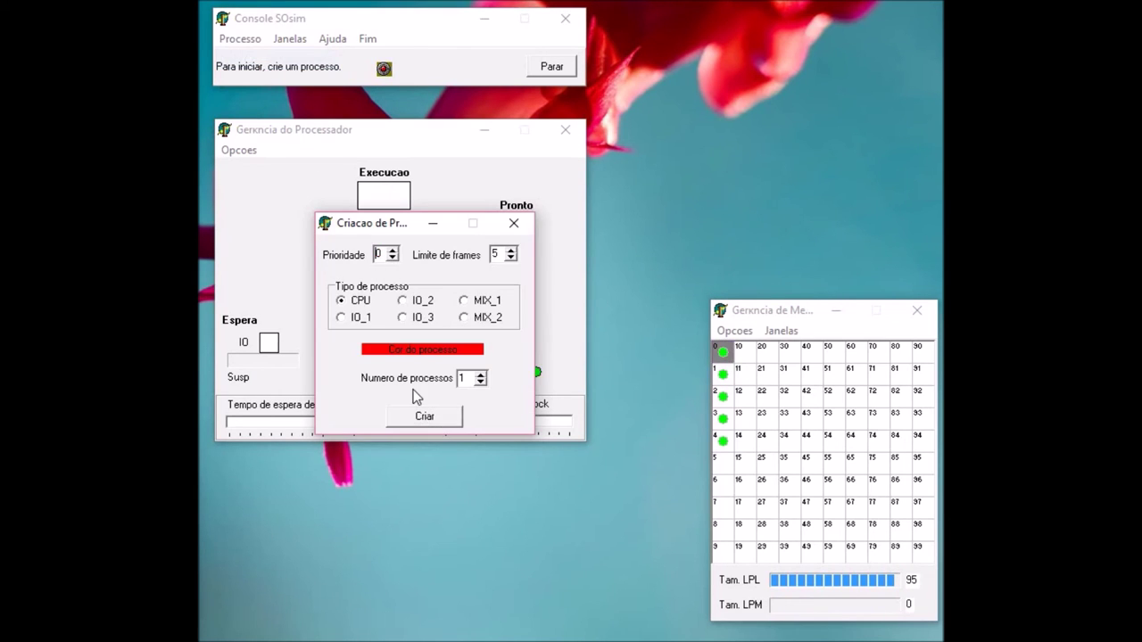
pyautogui.click(425, 417)
# - Create a yellow and a purple CPU process, each with priority 0 and a limit of 5 frames
pyautogui.click(248, 38)
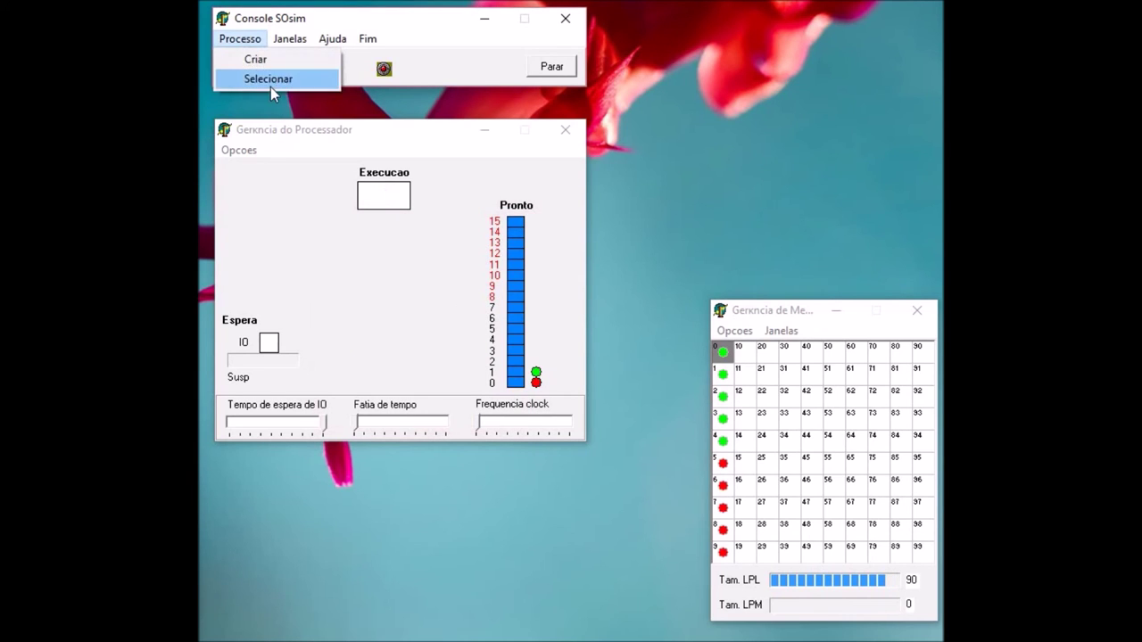
pyautogui.click(266, 59)
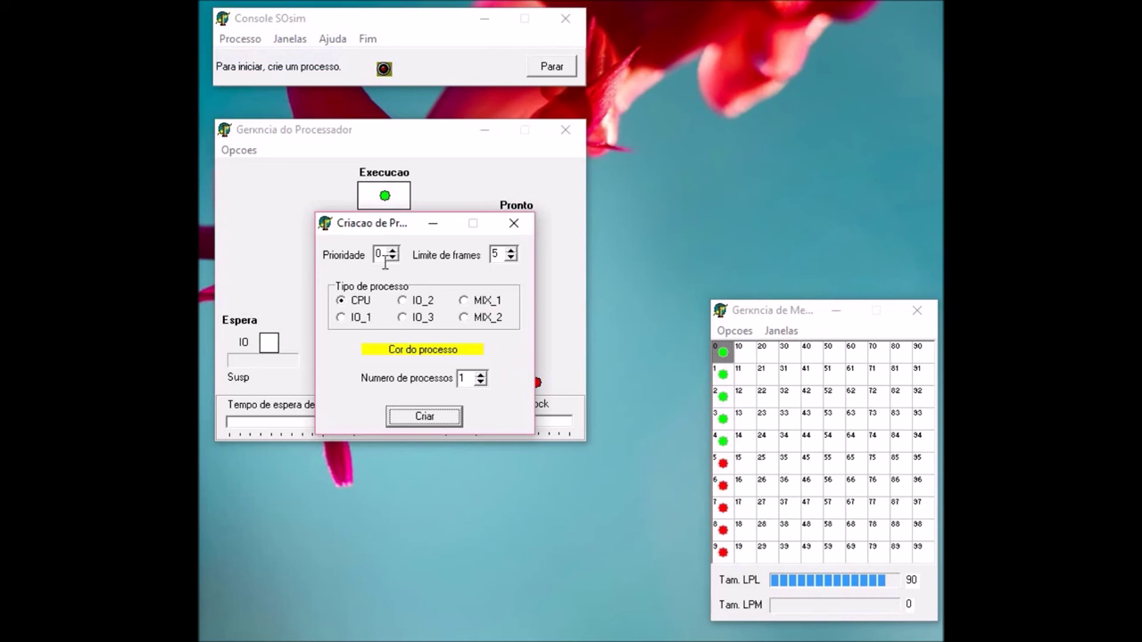
pyautogui.click(417, 420)
pyautogui.click(241, 38)
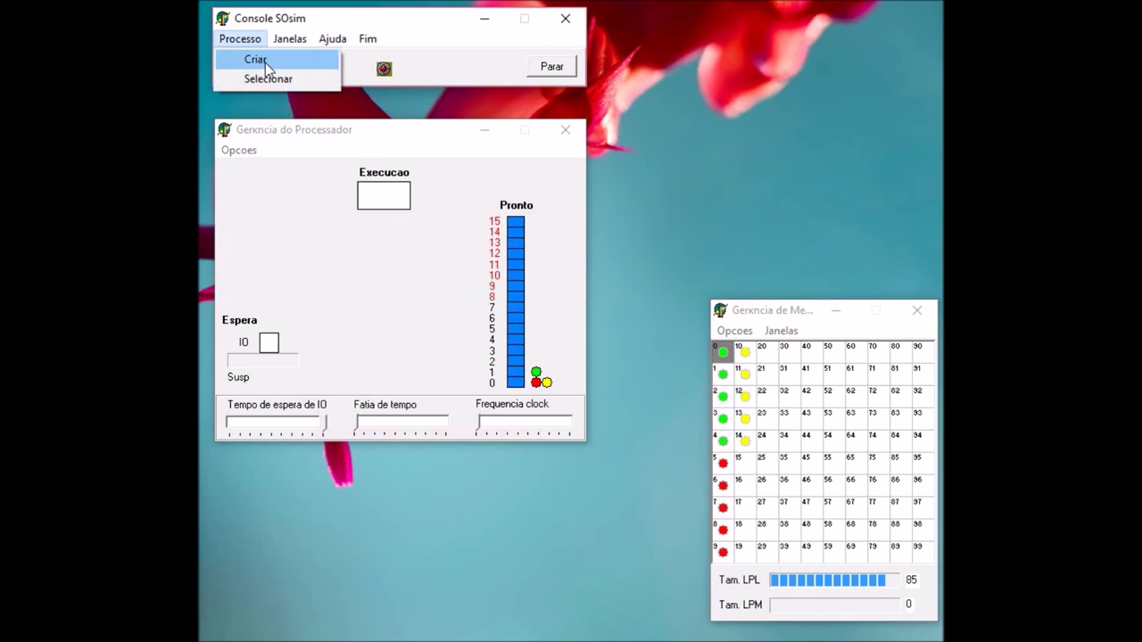
pyautogui.click(265, 62)
pyautogui.click(417, 414)
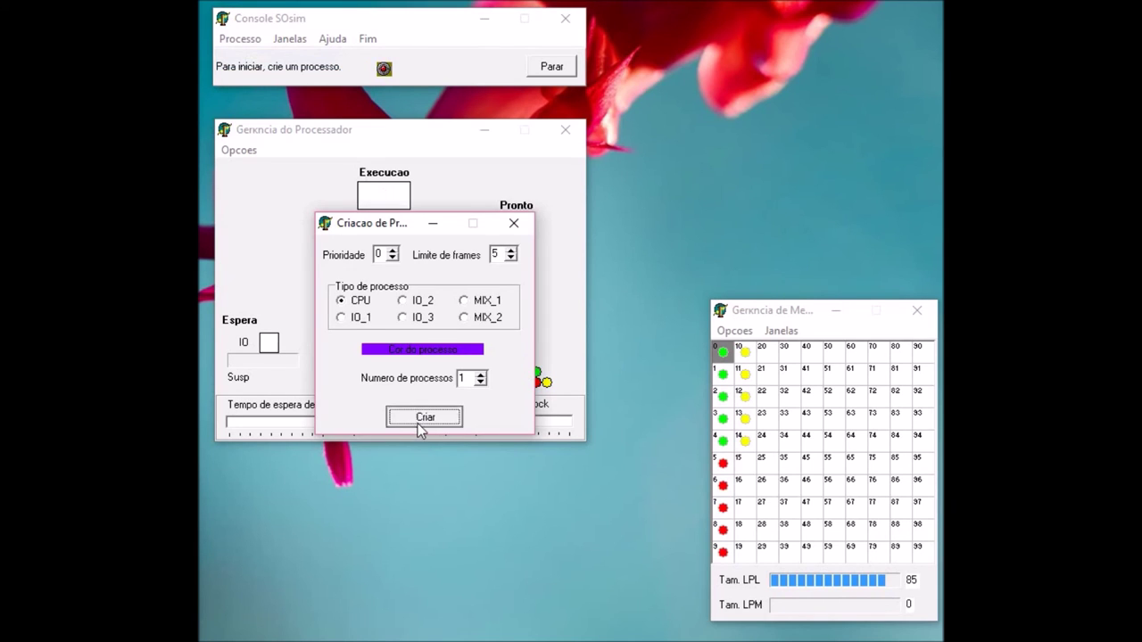
# - Open the Log window and place it beside the console, above the memory management window
pyautogui.click(287, 40)
pyautogui.click(294, 57)
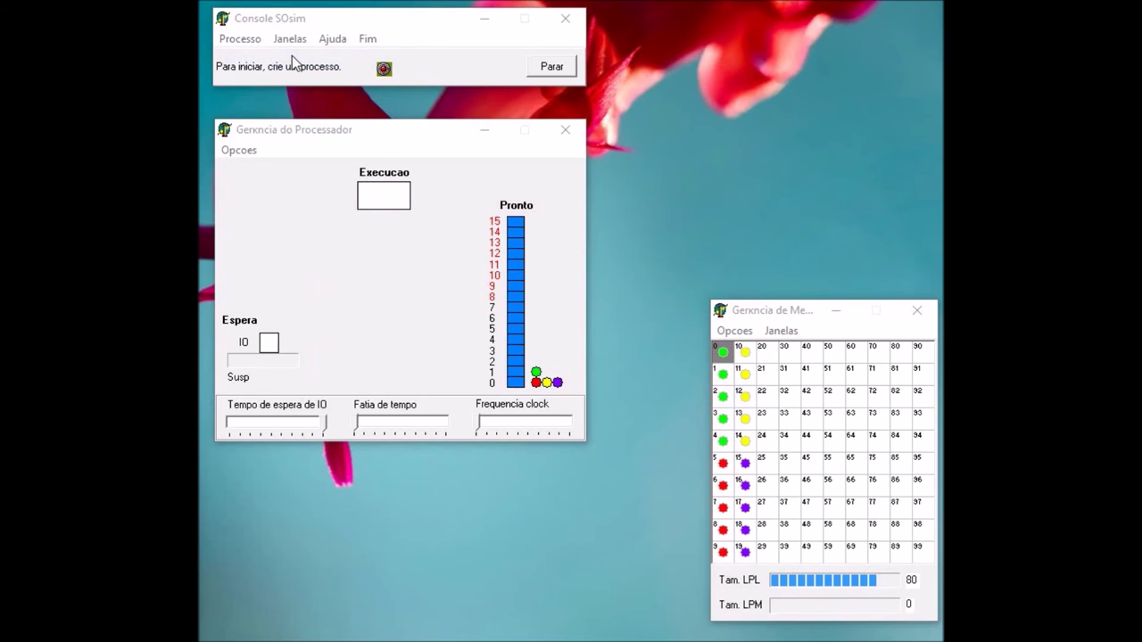
pyautogui.moveTo(389, 203)
pyautogui.moveTo(824, 71); pyautogui.dragTo(778, 74)
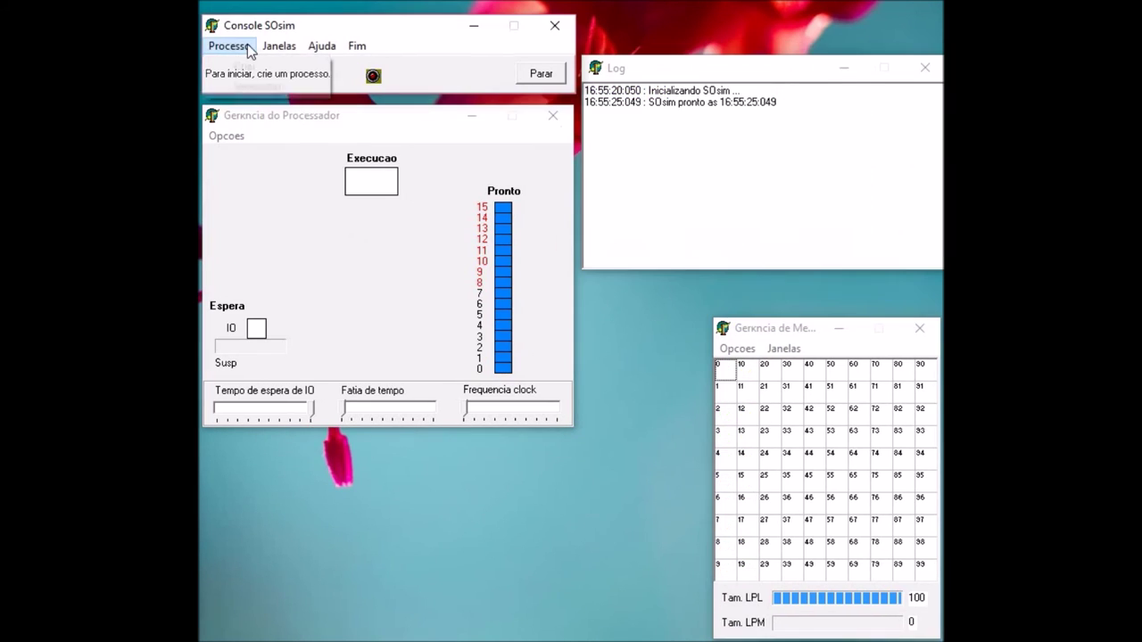
# - Create one green process of type IO_1 with priority 4 and a limit of 5 frames
pyautogui.click(229, 46)
pyautogui.click(245, 67)
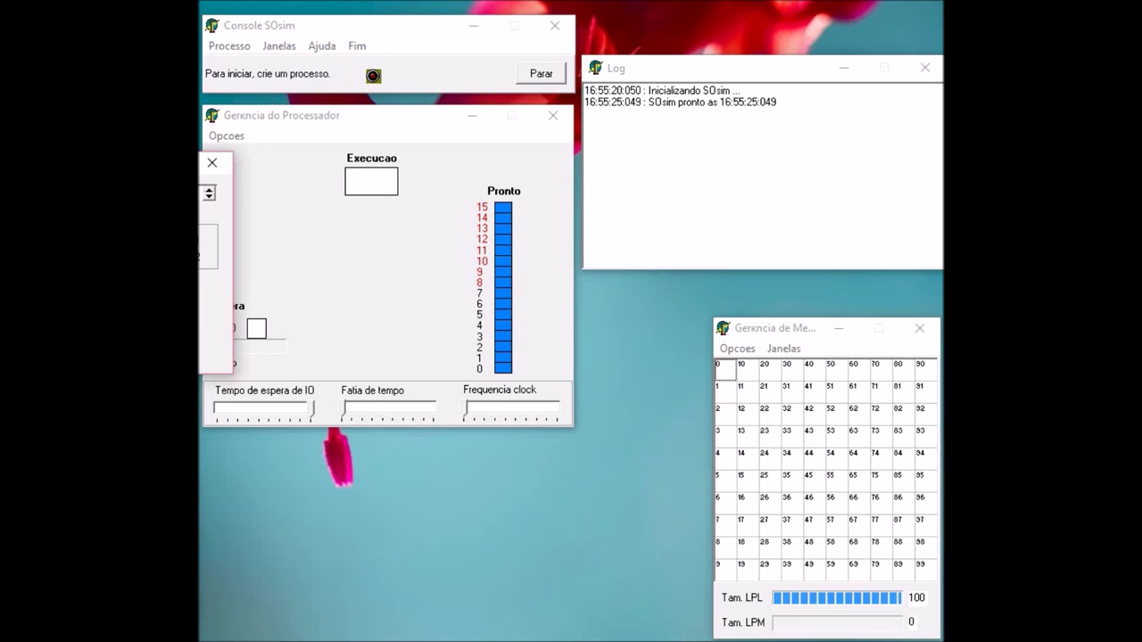
pyautogui.click(287, 260)
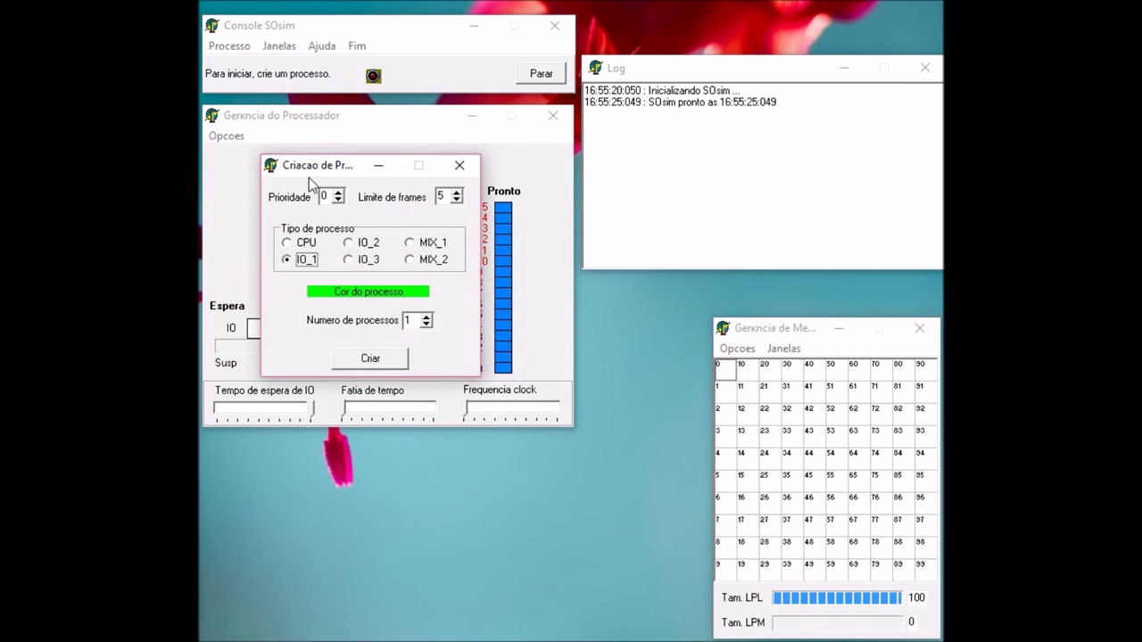
pyautogui.click(338, 193)
pyautogui.click(339, 193)
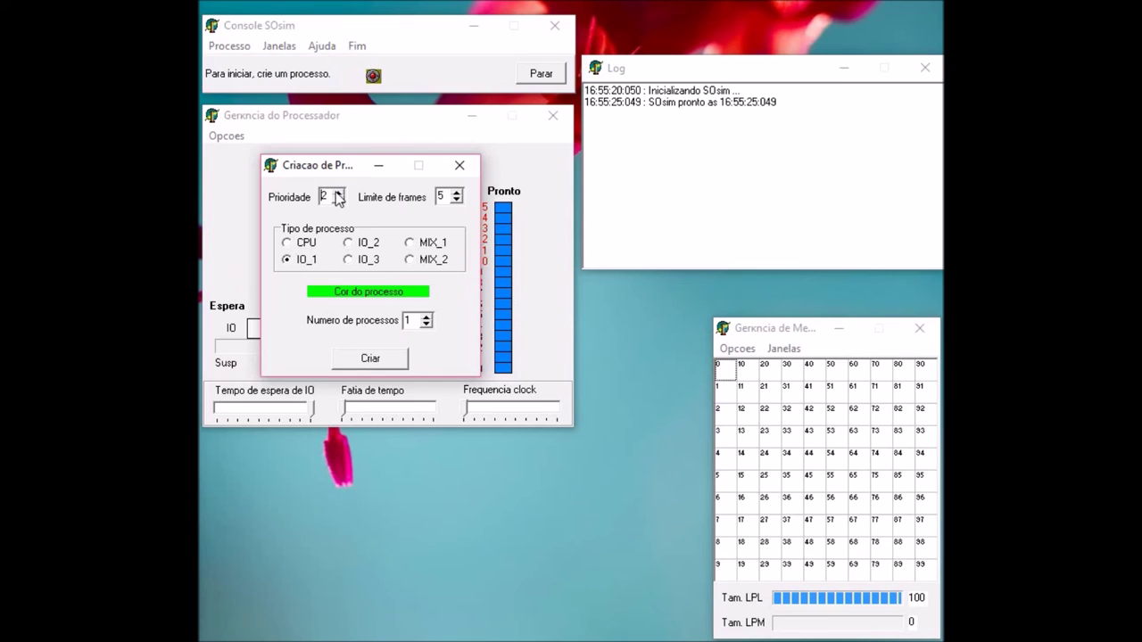
pyautogui.click(370, 358)
# - Create one red process of type IO_2 with priority 3 and a limit of 5 frames
pyautogui.click(225, 50)
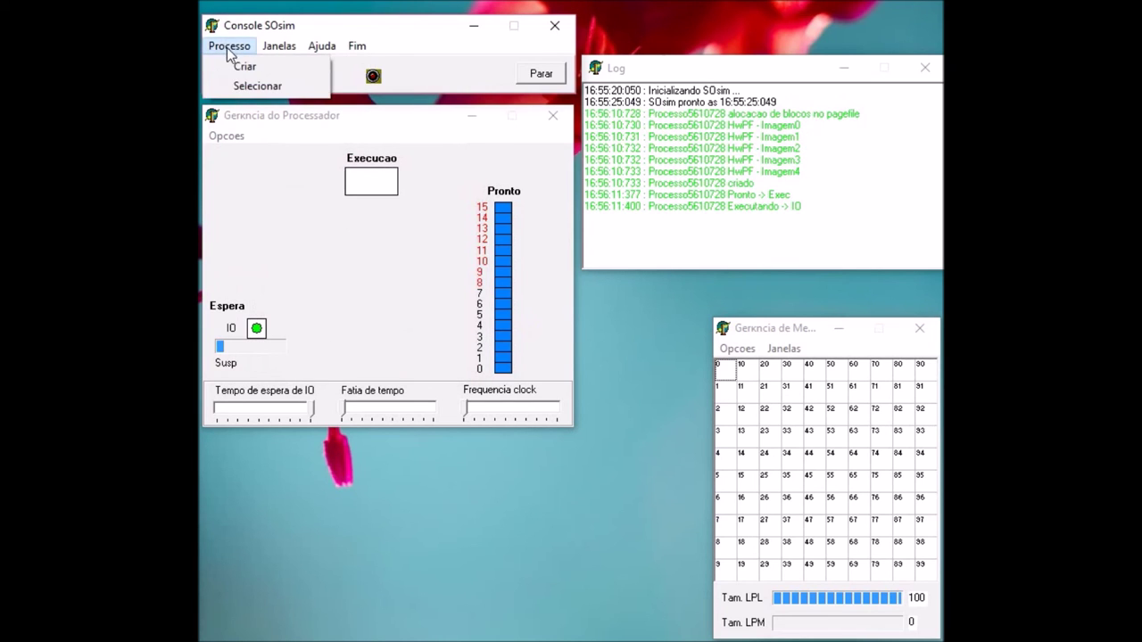
pyautogui.click(236, 66)
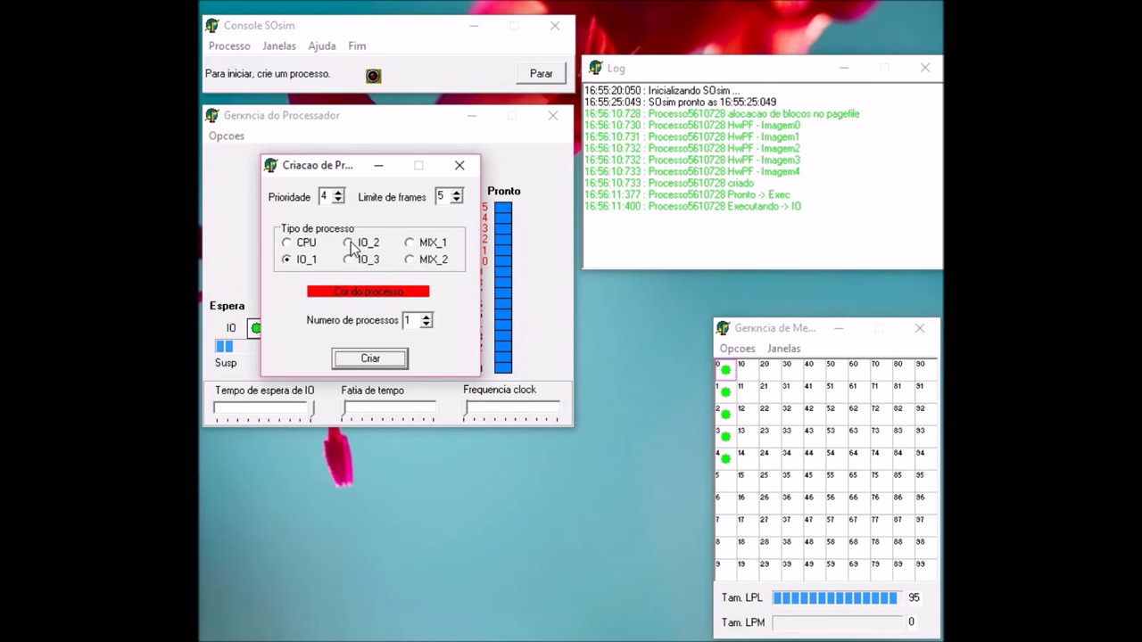
pyautogui.click(349, 244)
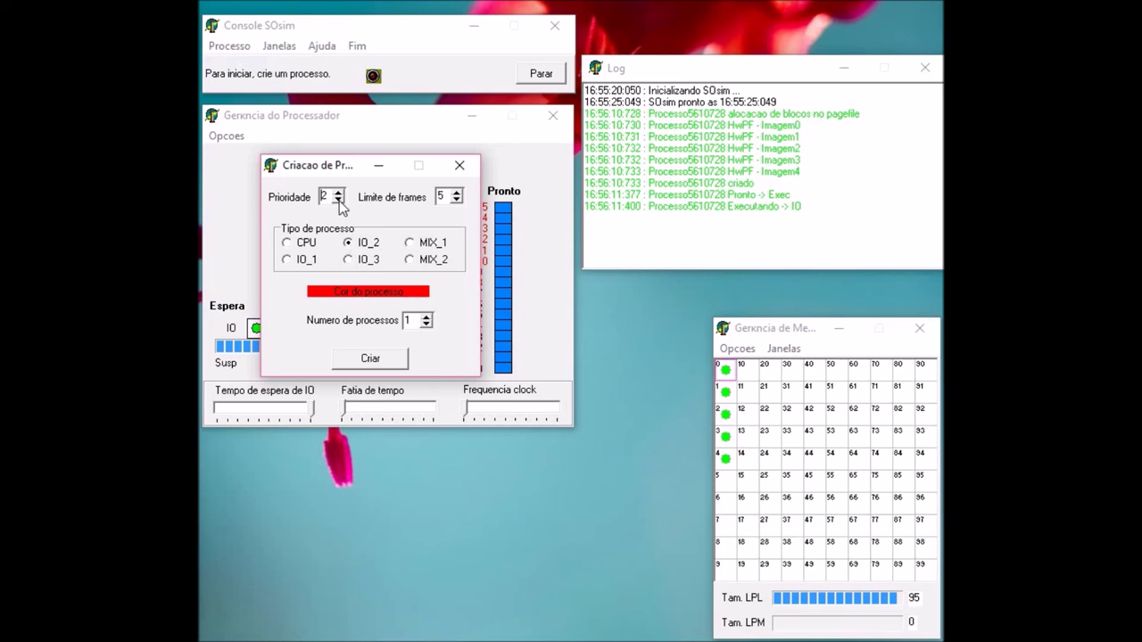
pyautogui.click(369, 357)
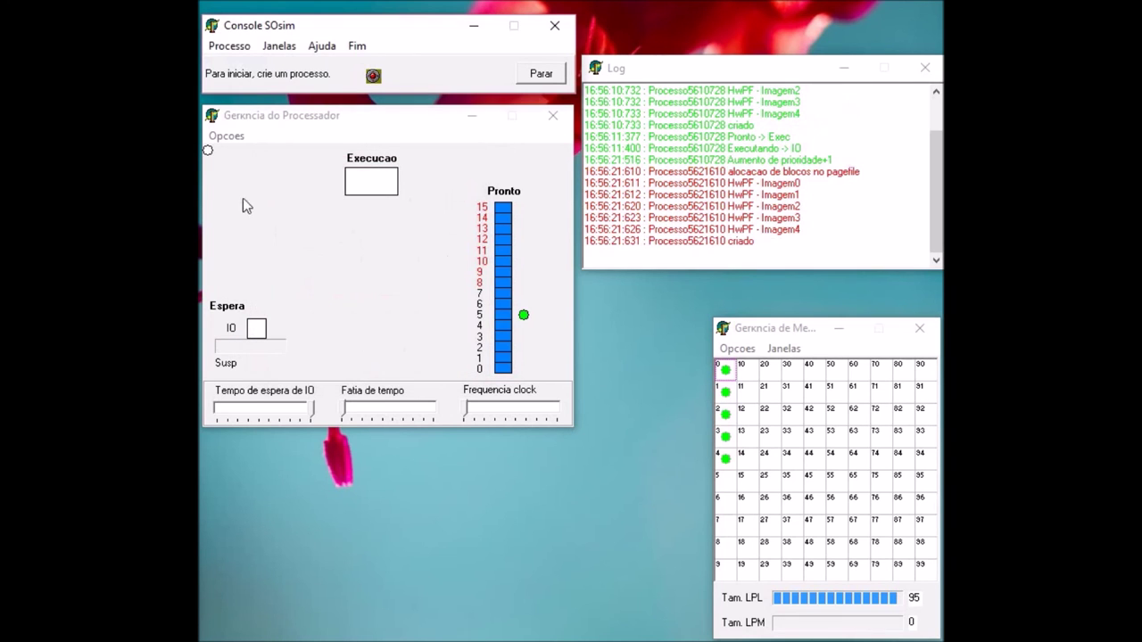
# - Create one yellow process of type IO_3 with priority 3 and a limit of 5 frames
pyautogui.click(230, 45)
pyautogui.click(236, 67)
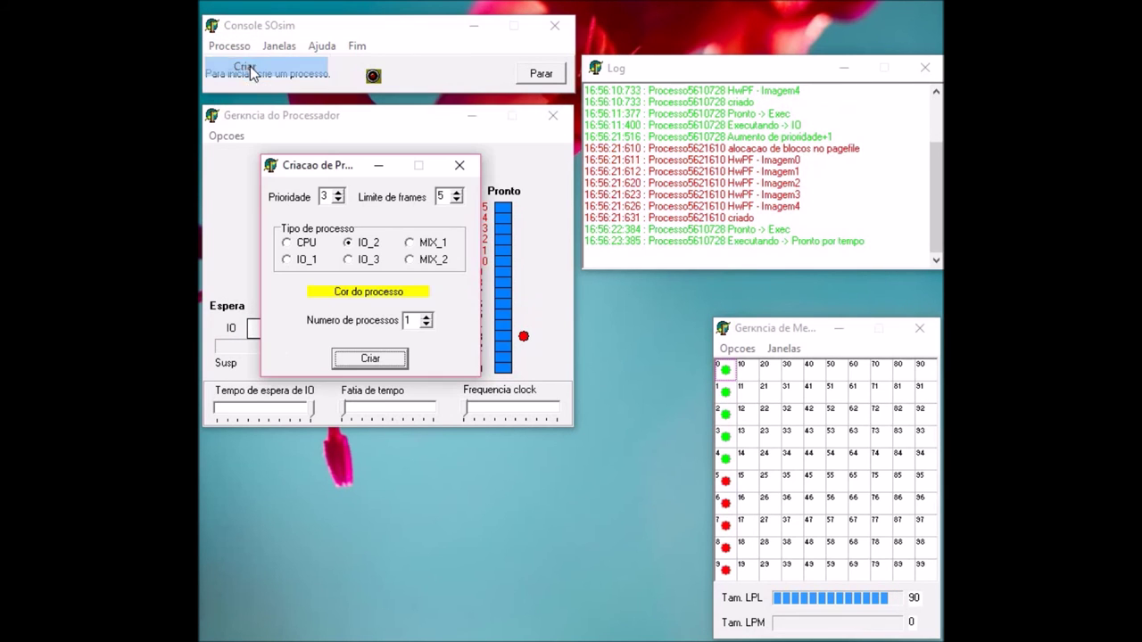
pyautogui.click(348, 258)
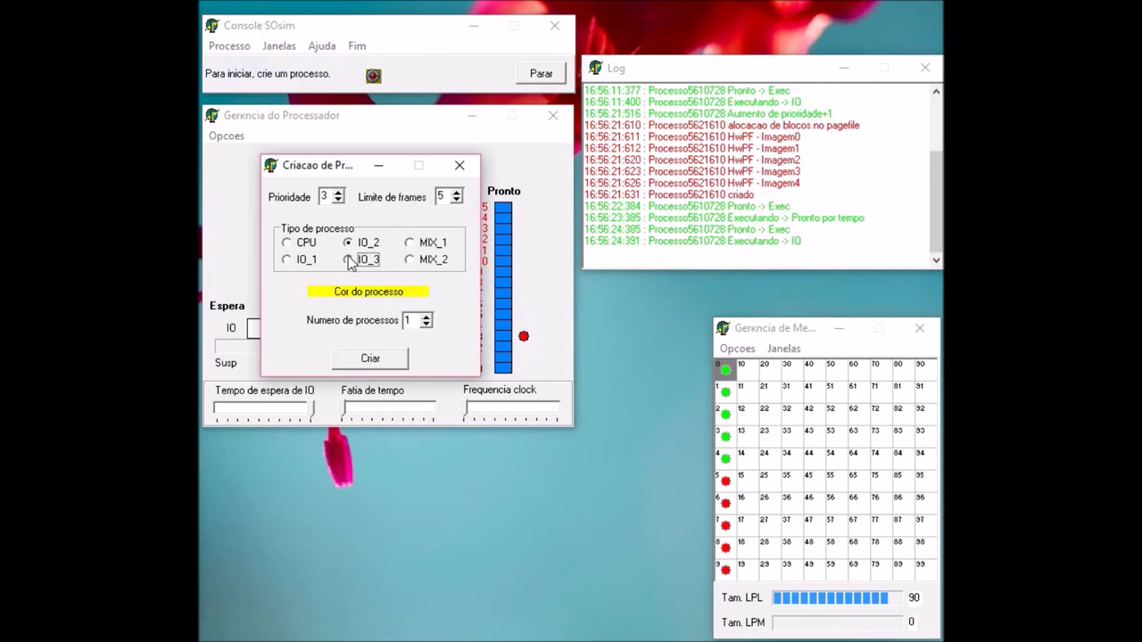
pyautogui.click(369, 358)
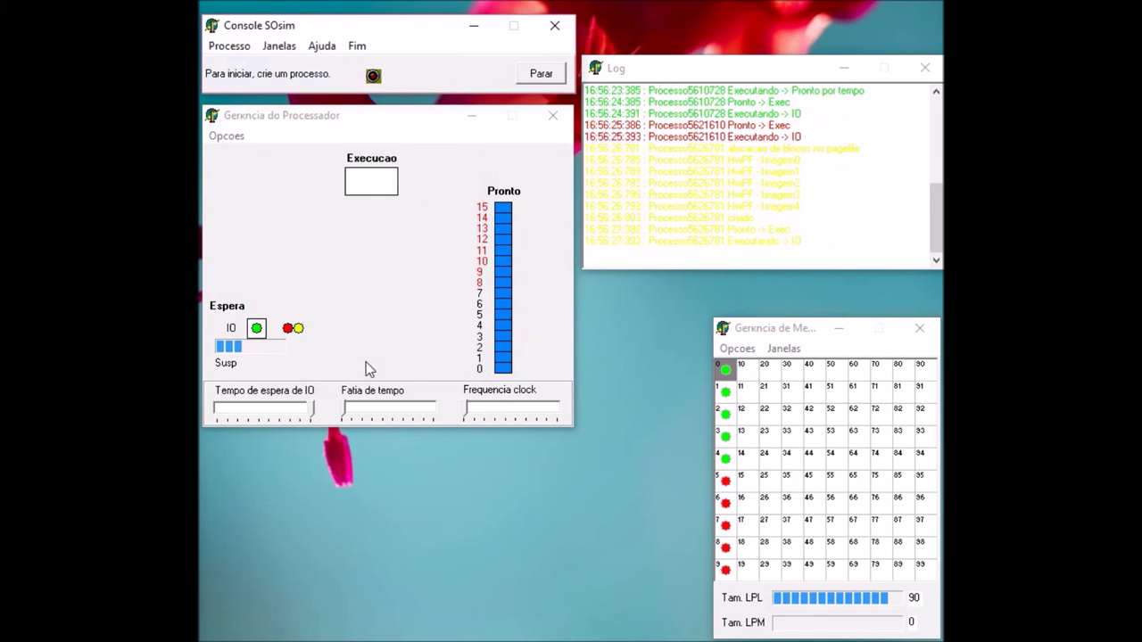
# - Create one purple CPU process with priority 5 and a limit of 5 frames
pyautogui.click(229, 45)
pyautogui.click(241, 68)
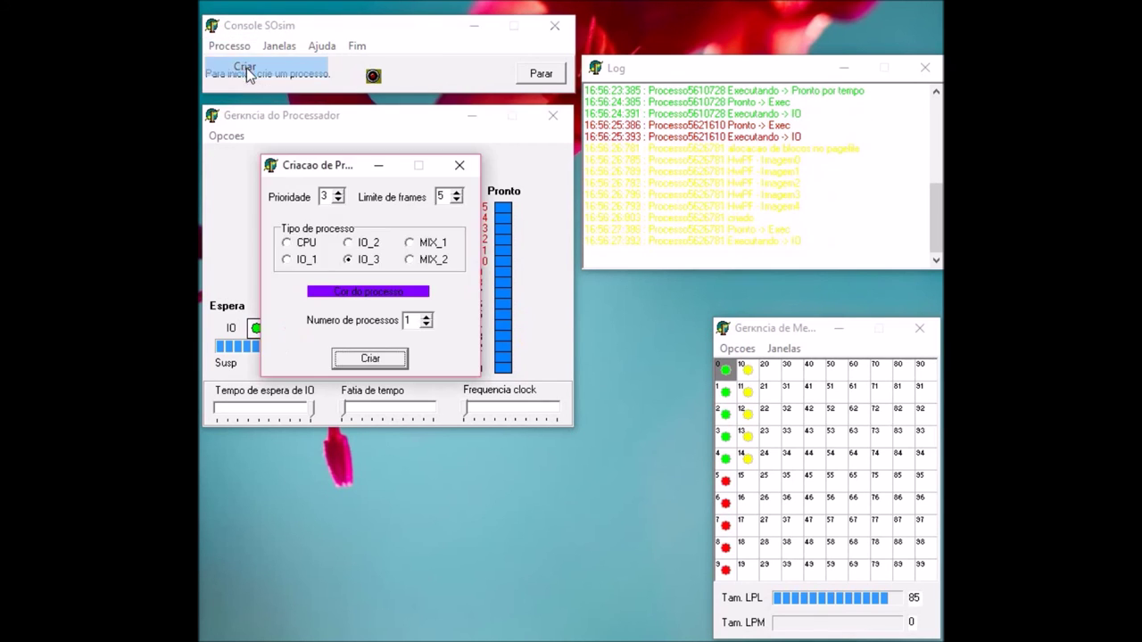
pyautogui.click(287, 244)
pyautogui.click(339, 193)
pyautogui.click(338, 193)
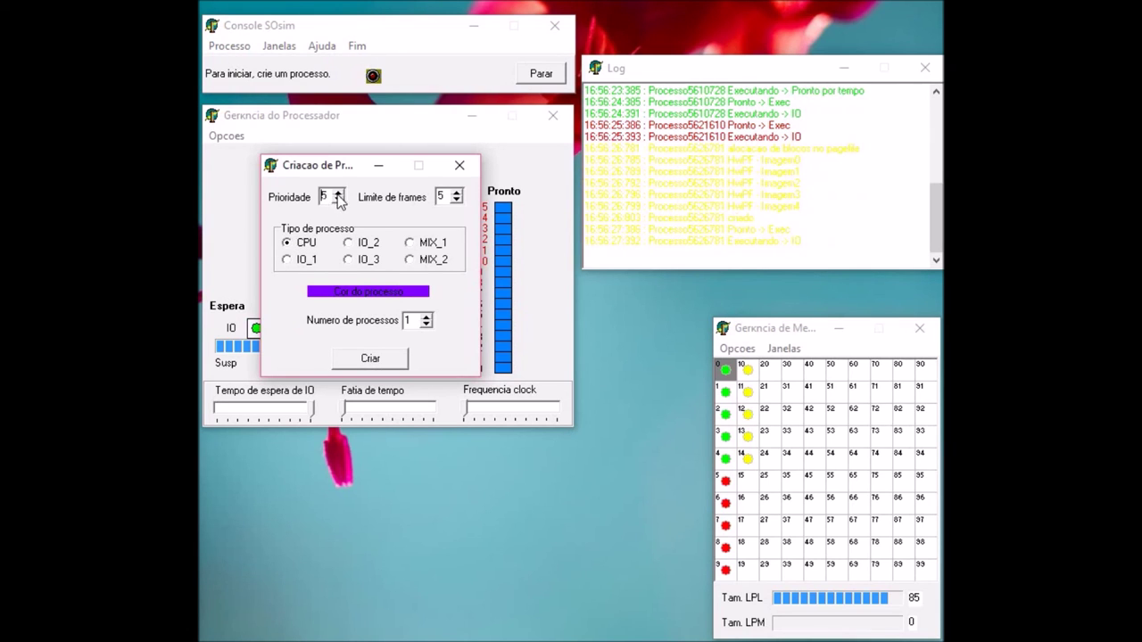
pyautogui.click(370, 357)
# - Create one blue CPU process with priority 5 and a limit of 5 frames
pyautogui.click(229, 46)
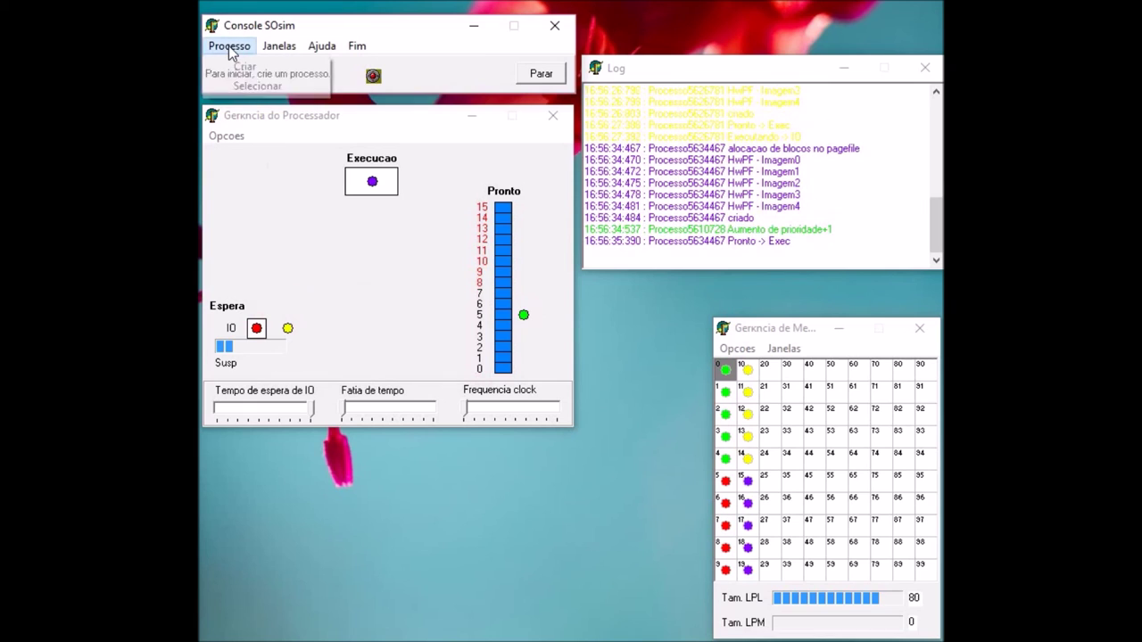
pyautogui.click(246, 68)
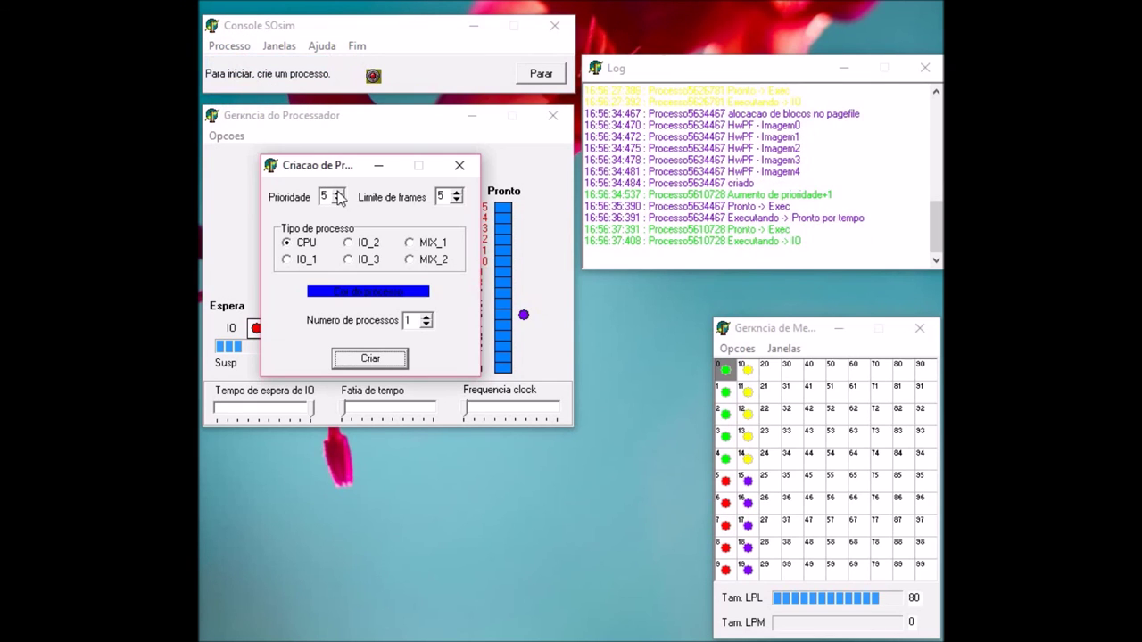
pyautogui.click(389, 356)
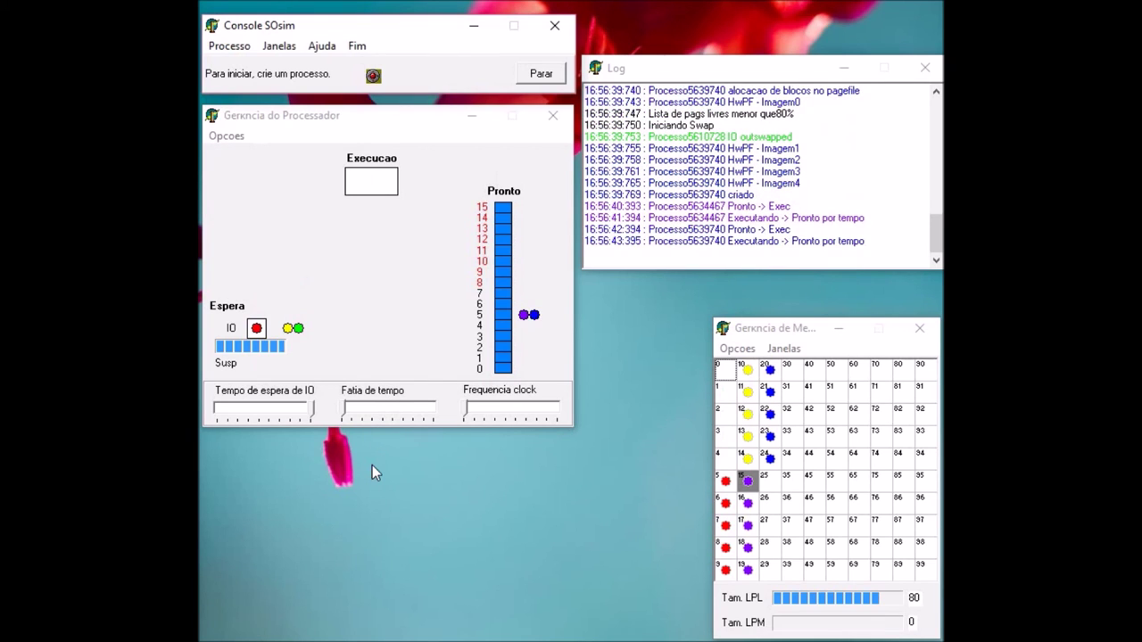
# - Increase the processor's time slice by about two notches and lower the IO wait time setting by about two notches
pyautogui.click(360, 411)
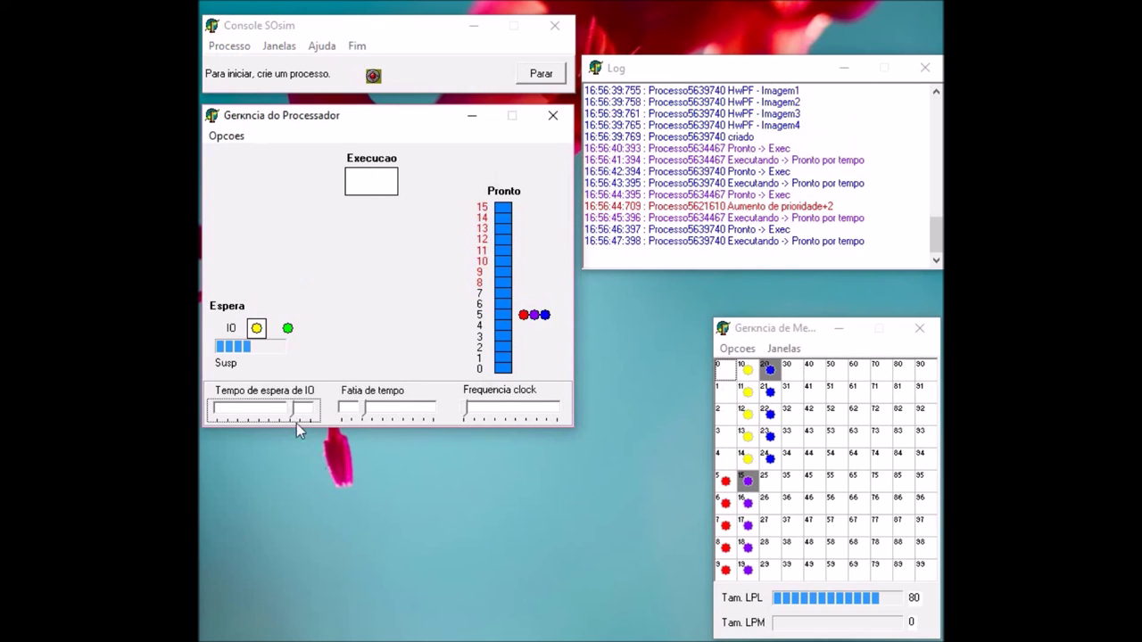
pyautogui.click(322, 471)
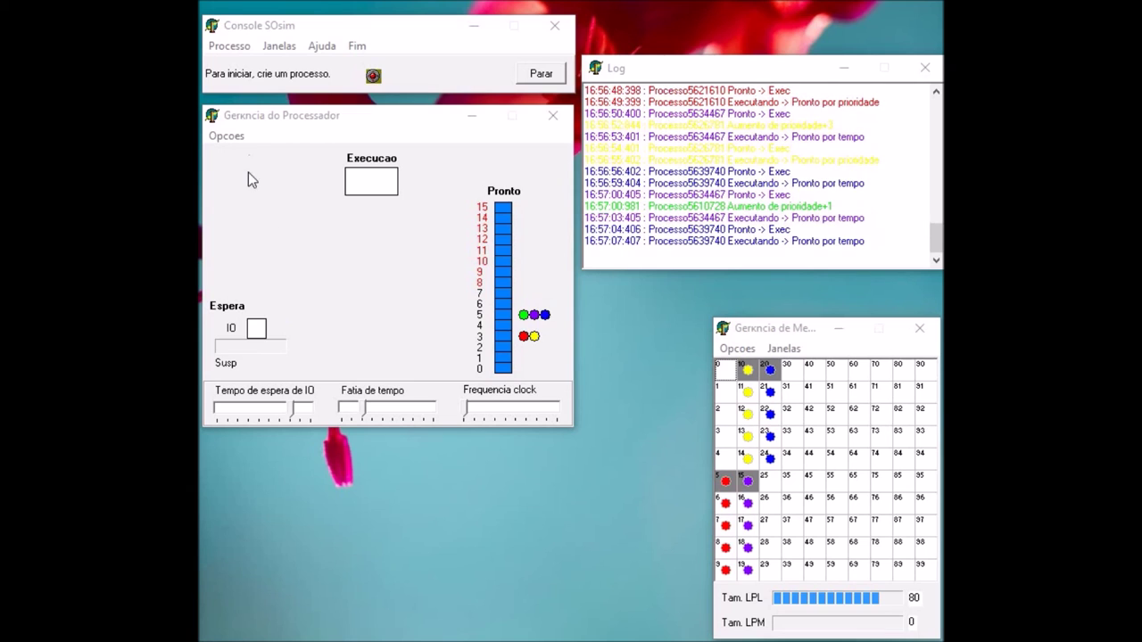
# - Open the process selection window
pyautogui.click(229, 46)
pyautogui.click(252, 89)
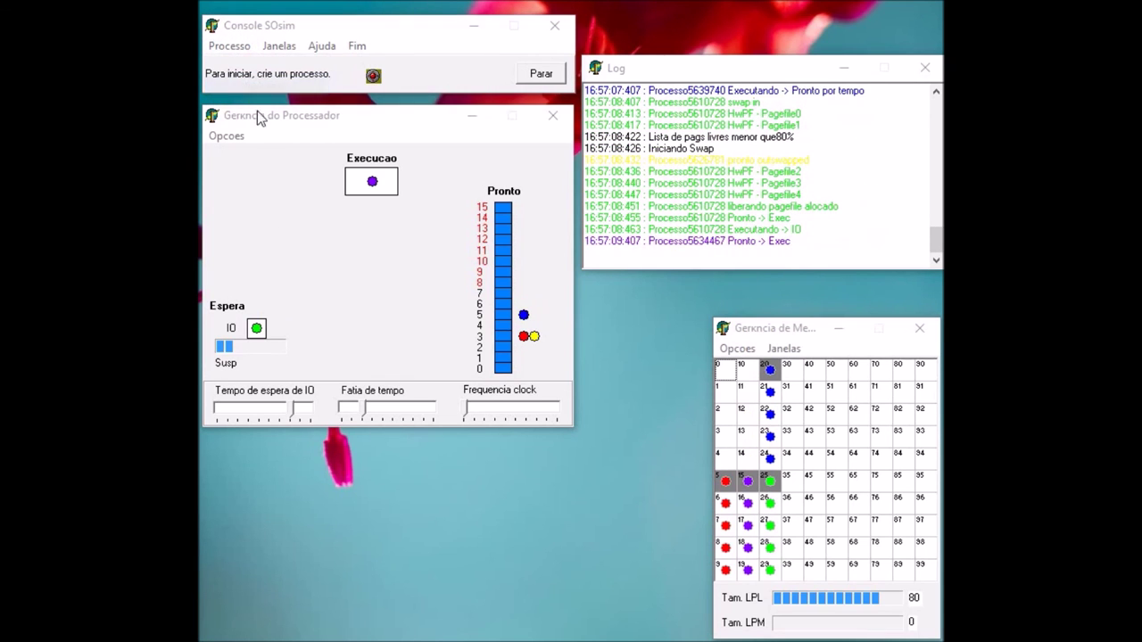